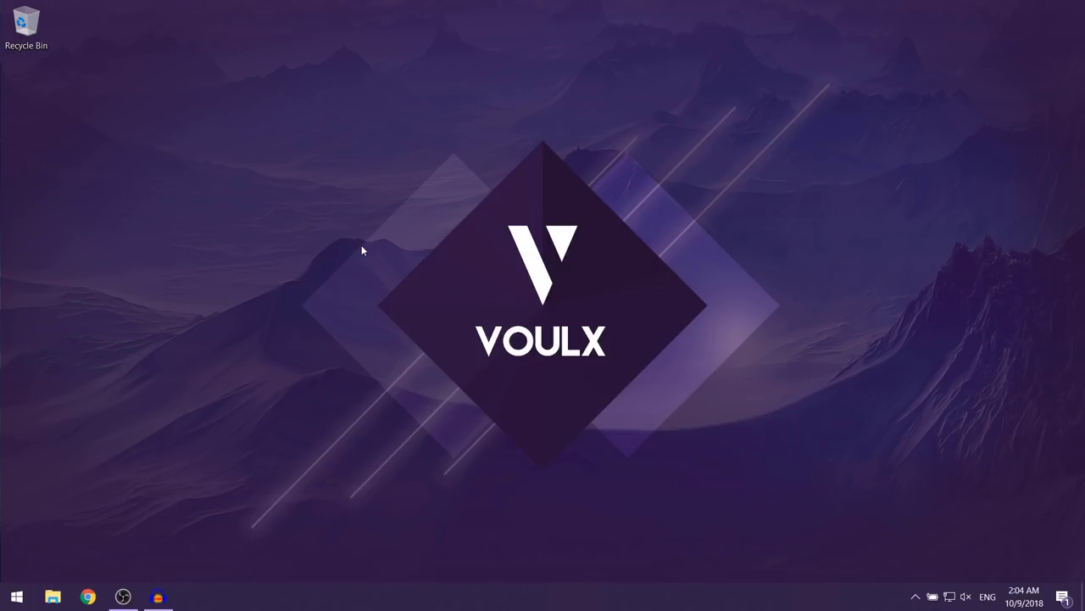
# Step: Open Chrome and load store.steampowered.com/about from the pasted address
pyautogui.click(92, 594)
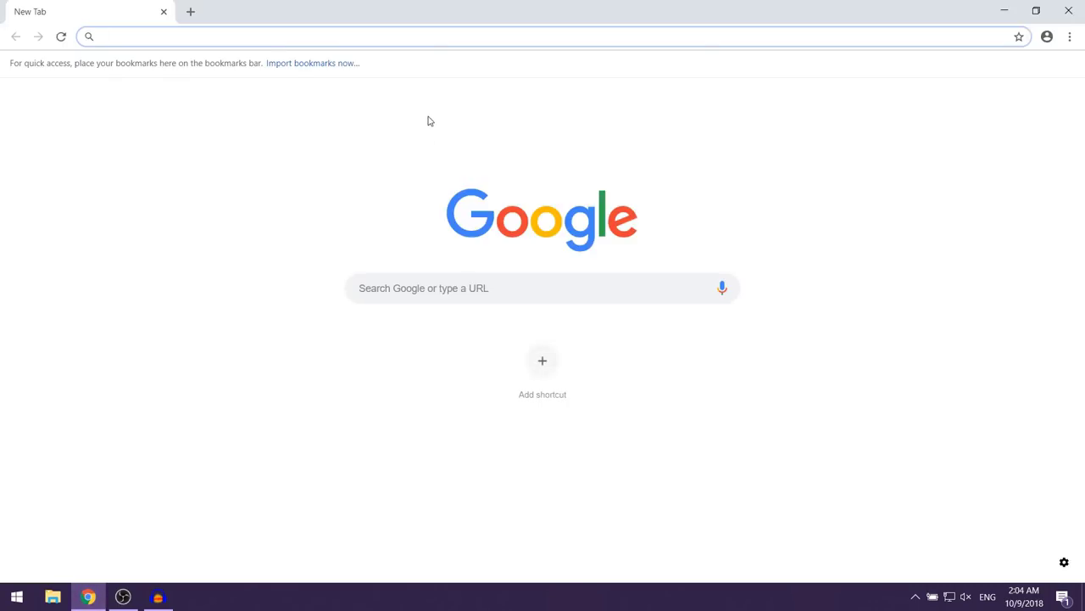
pyautogui.rightClick(421, 38)
pyautogui.click(475, 148)
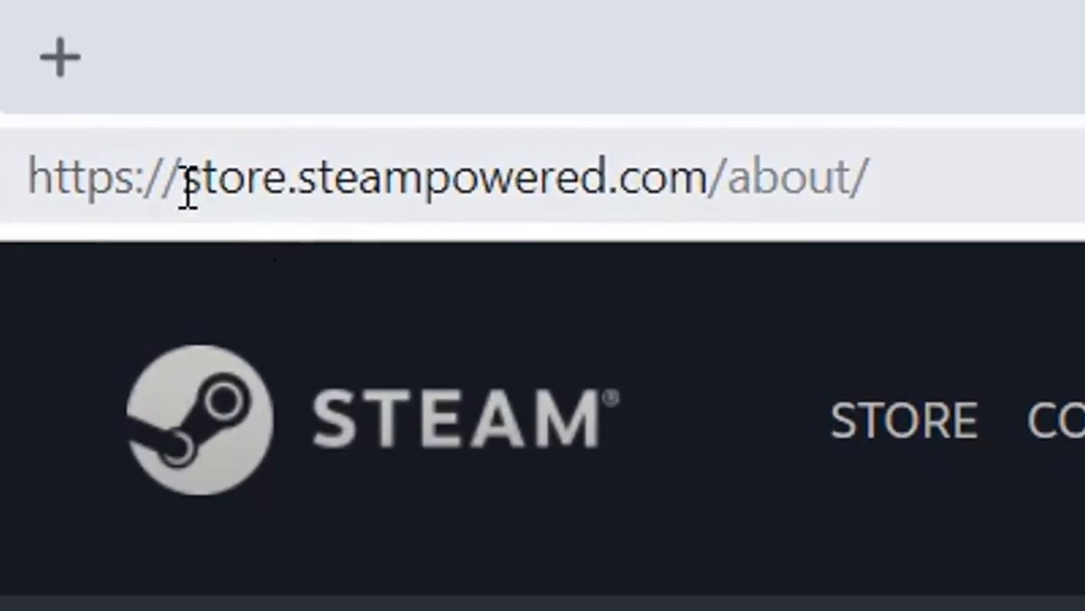
# Step: Download the SteamSetup.exe installer with Install Steam Now
pyautogui.moveTo(217, 39); pyautogui.dragTo(317, 33)
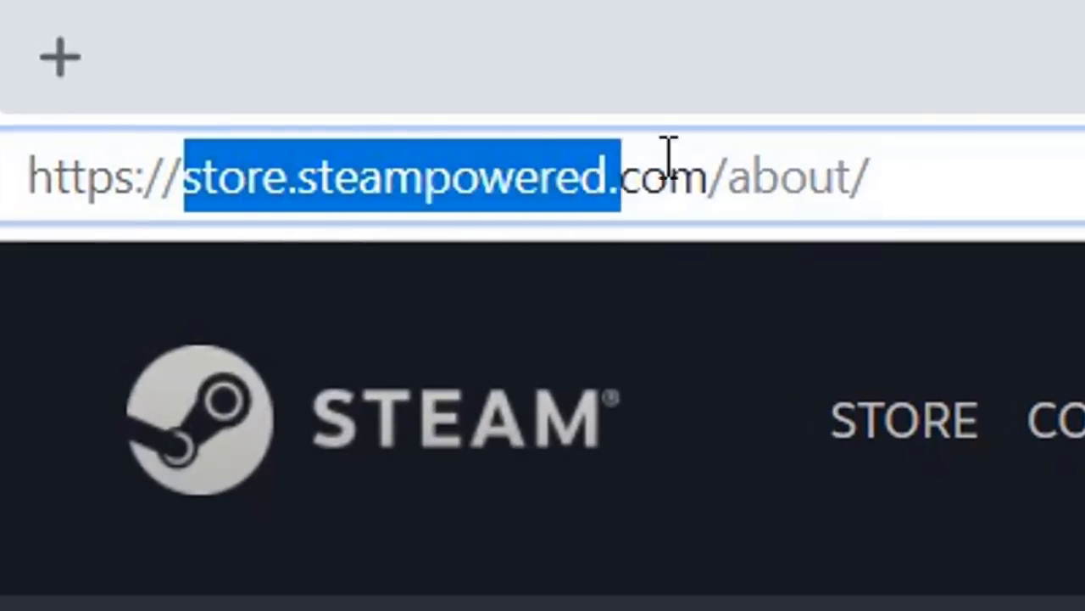
pyautogui.moveTo(669, 157); pyautogui.dragTo(945, 141)
pyautogui.click(490, 196)
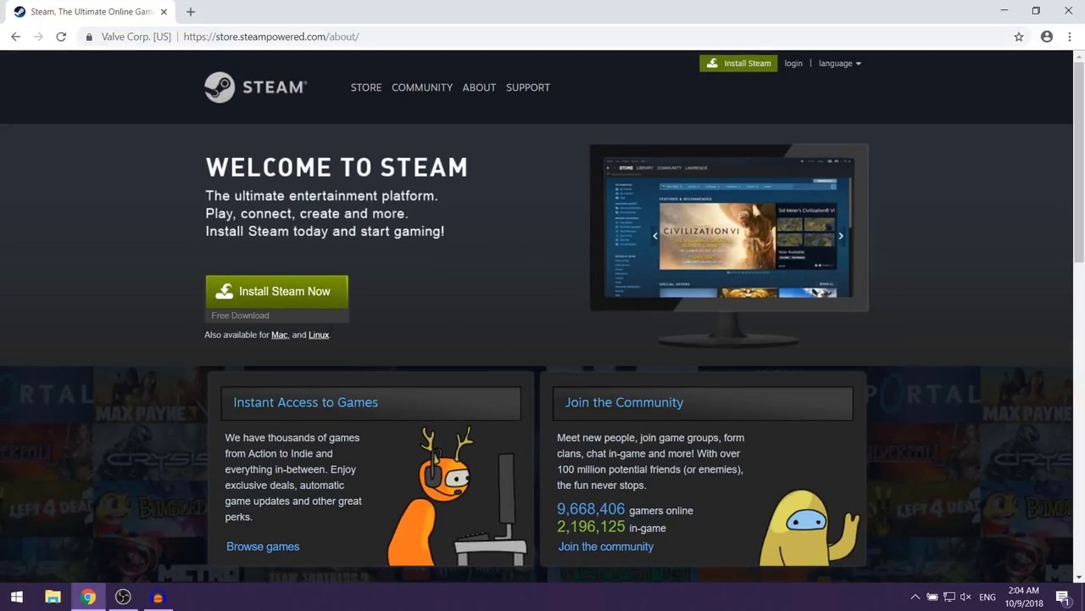
pyautogui.click(326, 300)
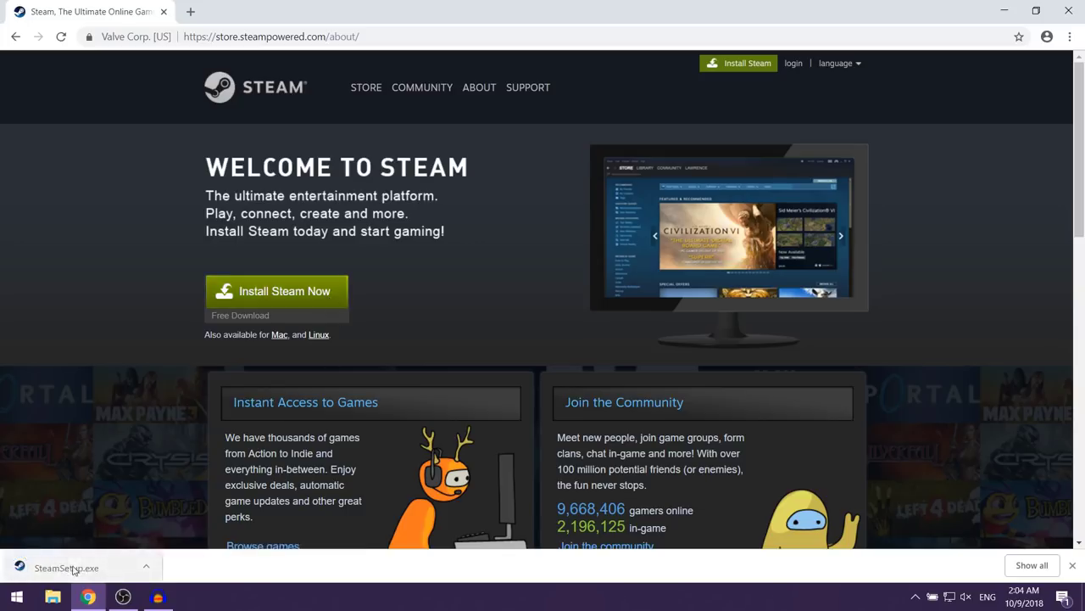
# Step: Run SteamSetup.exe and install Steam in English to C:\Program Files (x86)\Steam, with Run Steam left on
pyautogui.click(107, 570)
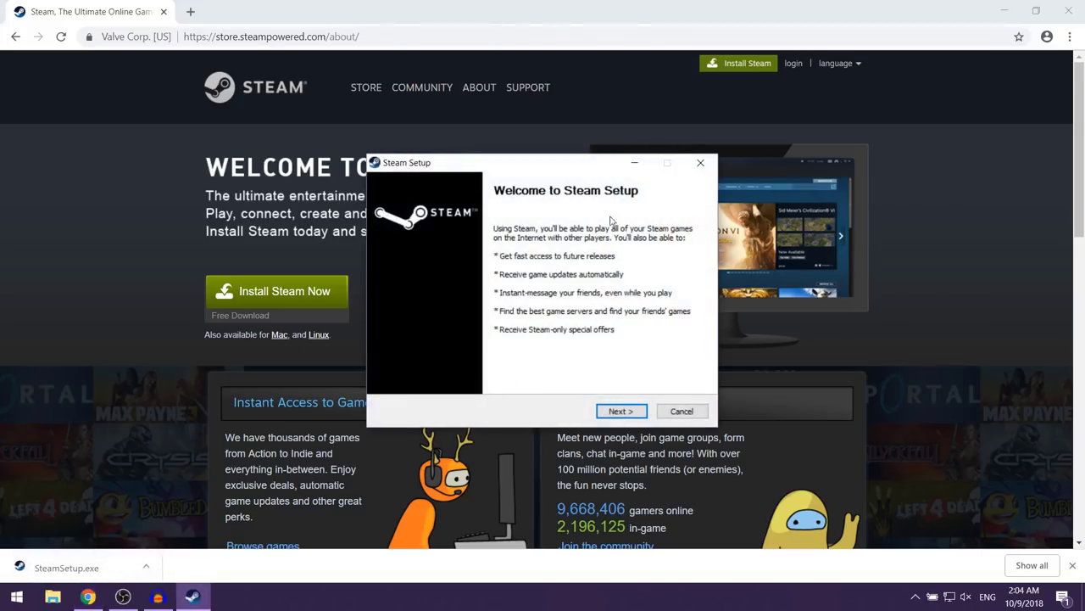
pyautogui.click(635, 412)
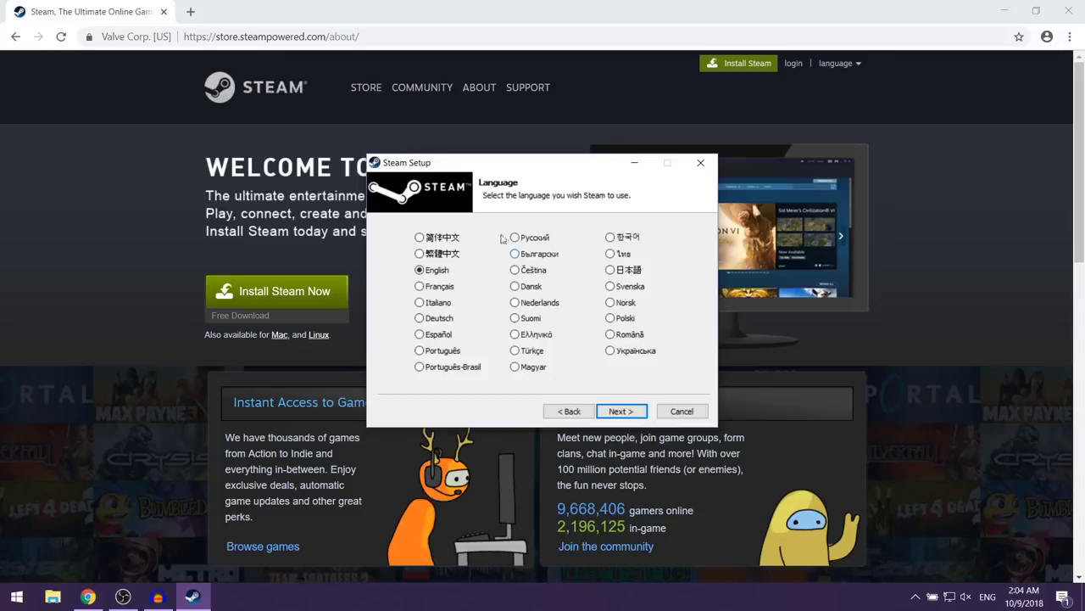
pyautogui.click(630, 417)
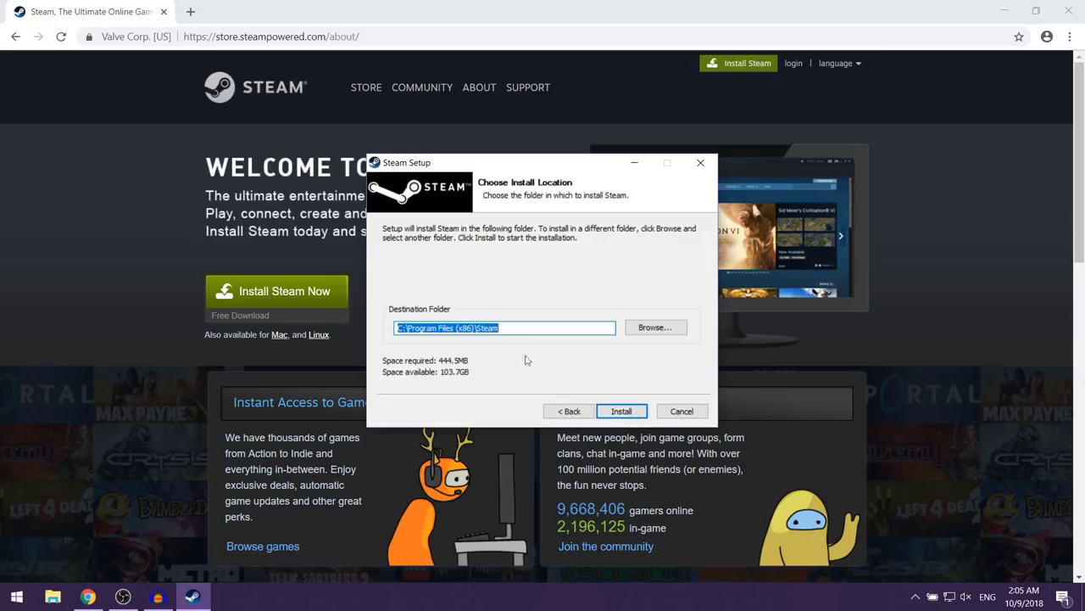
pyautogui.click(619, 411)
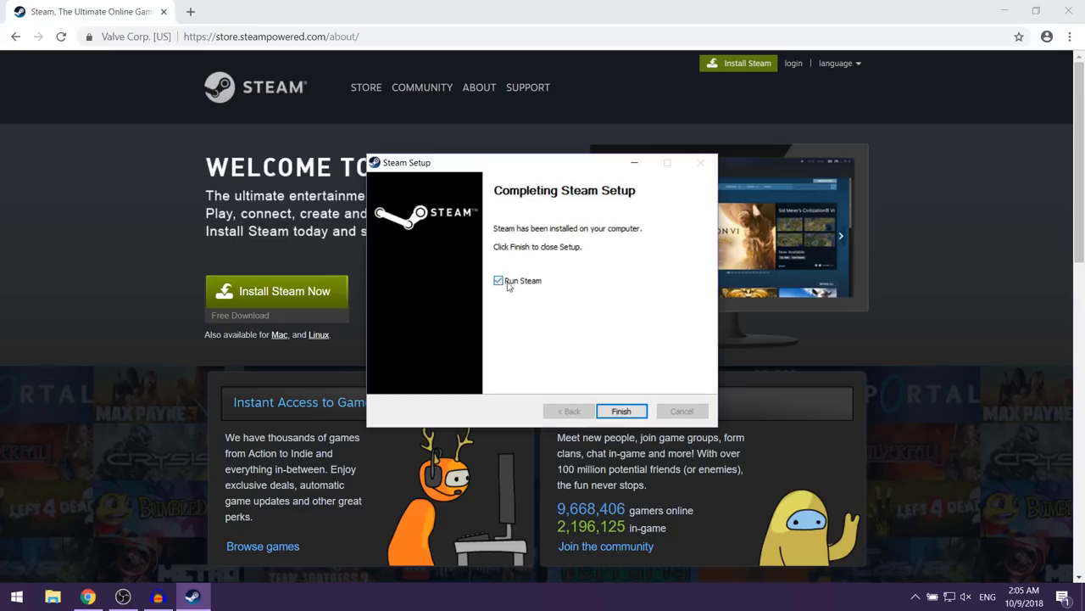
pyautogui.click(621, 412)
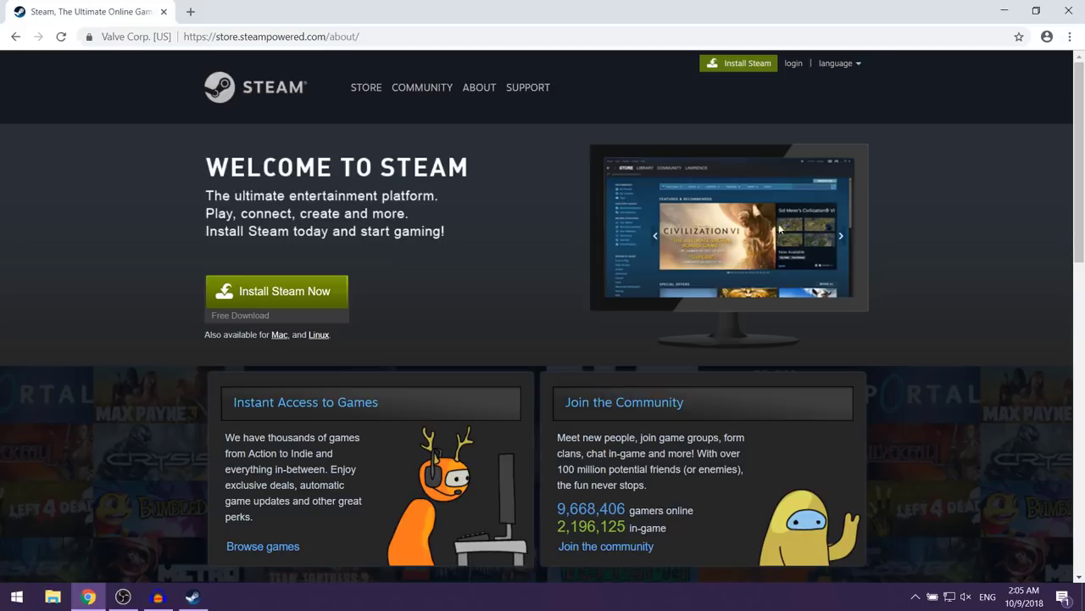
# Step: Minimize Chrome, shift the Steam welcome window up, and choose Create New Account
pyautogui.click(1004, 10)
pyautogui.moveTo(61, 138); pyautogui.dragTo(1, 72)
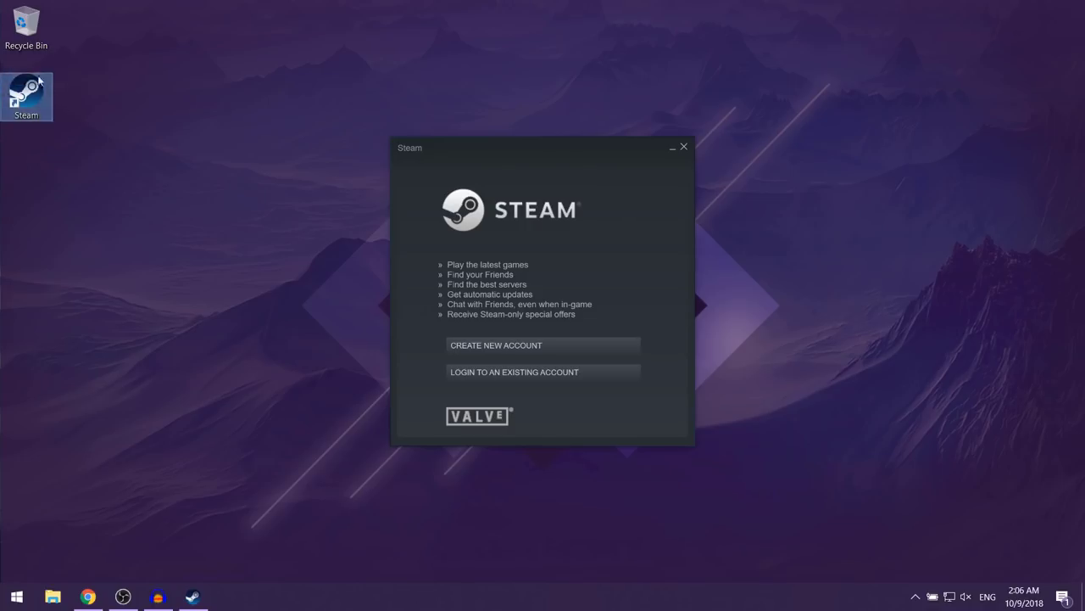
pyautogui.click(311, 273)
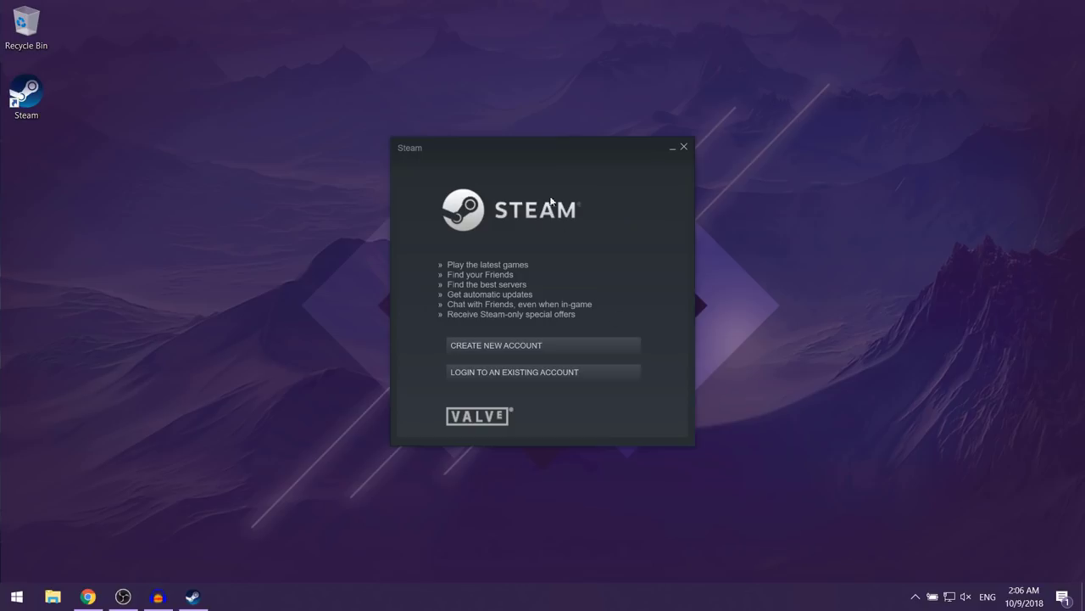
pyautogui.moveTo(559, 155); pyautogui.dragTo(560, 134)
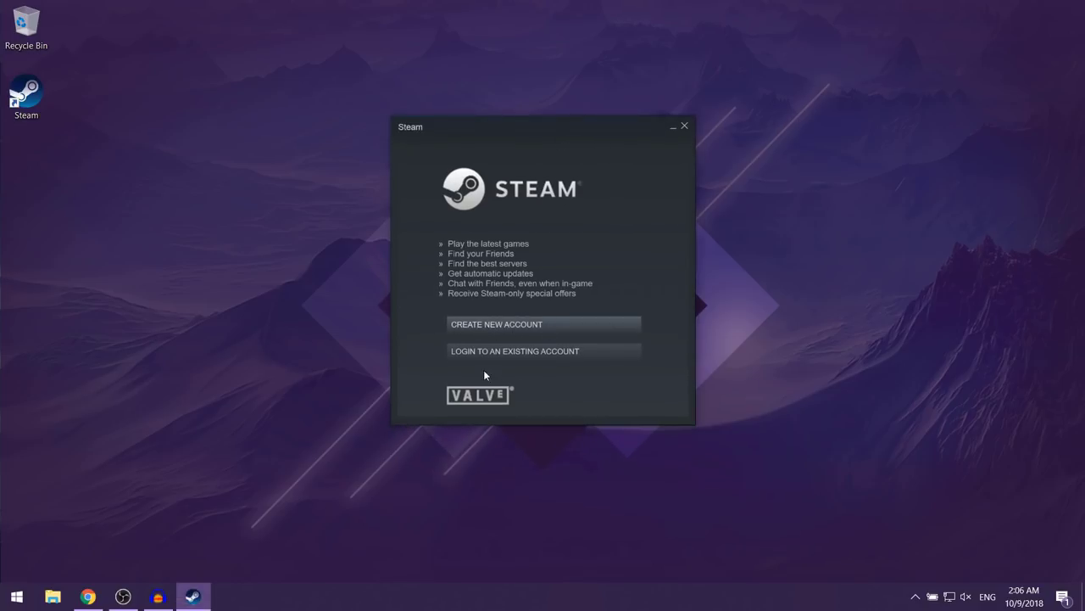
pyautogui.click(569, 323)
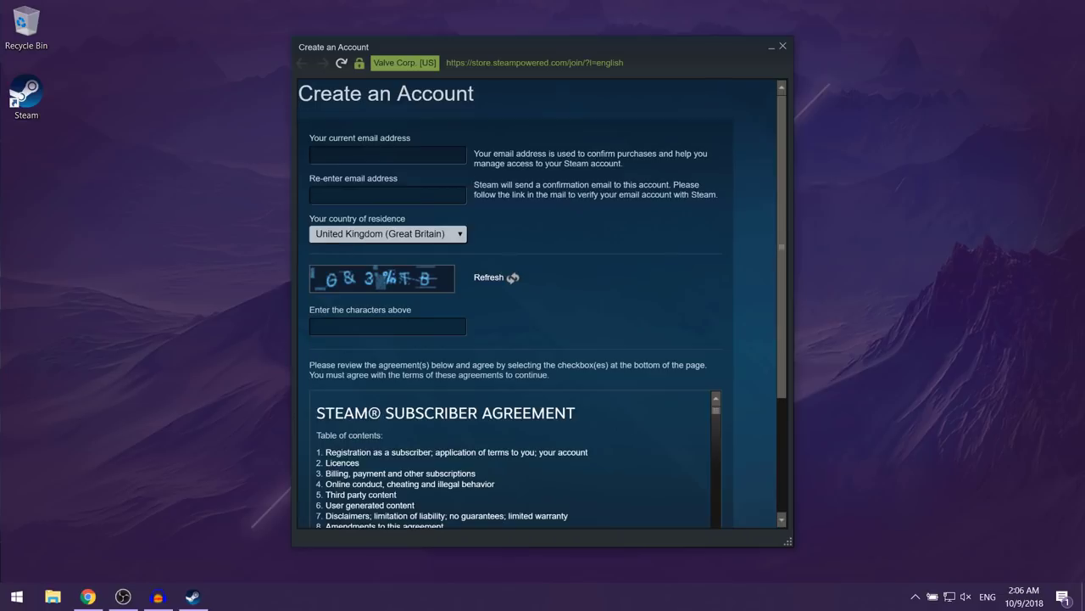
# Step: Enter the account email address in both email fields
pyautogui.click(430, 155)
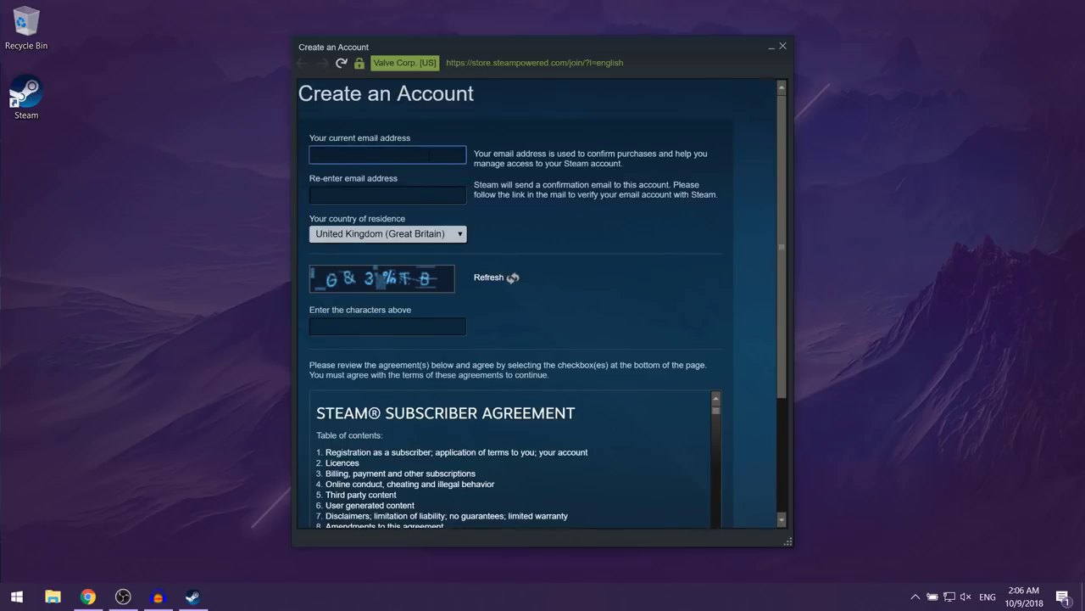
pyautogui.write('example@gmail.commail')
pyautogui.click(408, 193)
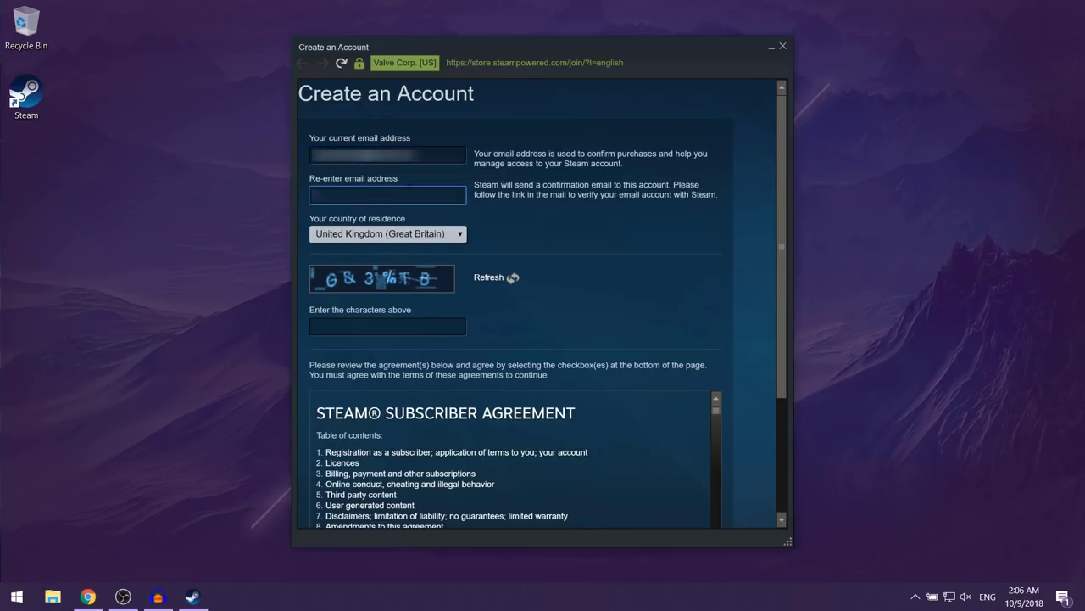
pyautogui.write('example@gmail.com')
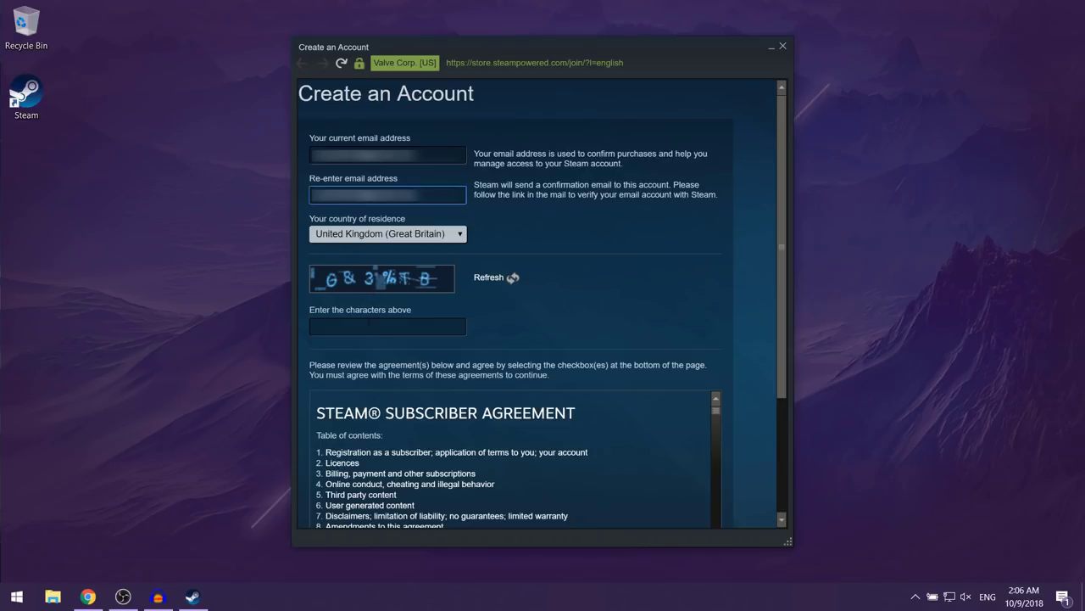
# Step: Fill in the captcha, accept the agreement and 13+ age confirmation, and submit the form
pyautogui.click(367, 323)
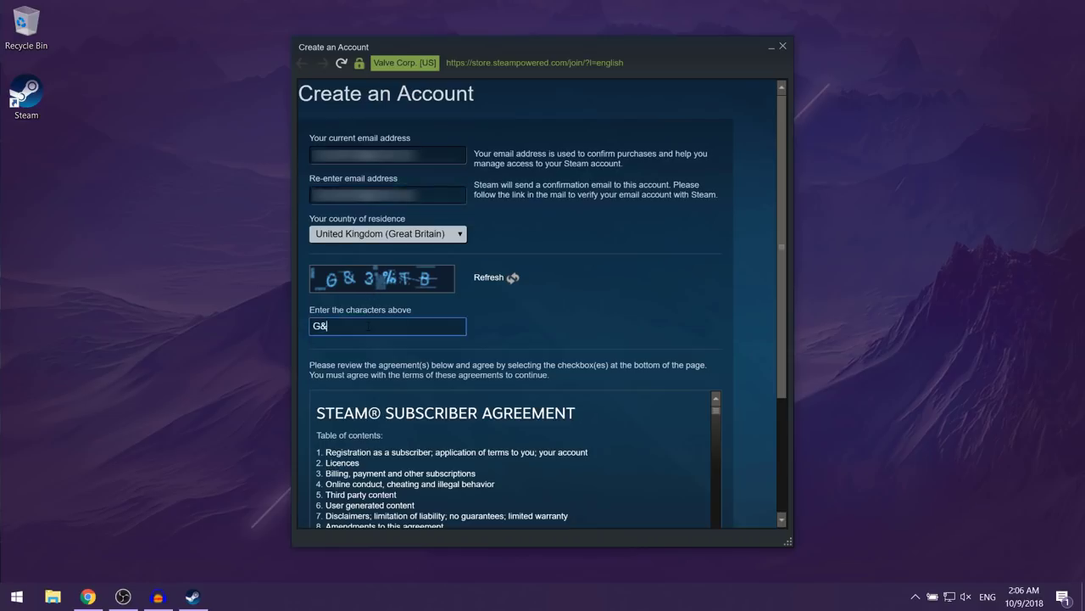
pyautogui.write('G&3%TB')
pyautogui.scroll(-6, 599, 340)
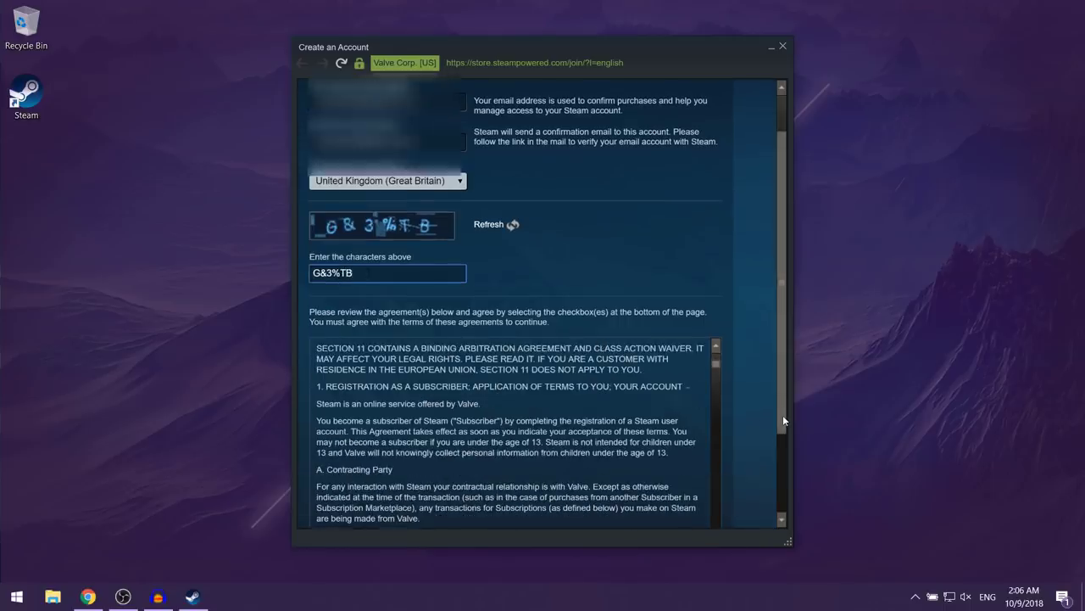
pyautogui.moveTo(783, 414); pyautogui.dragTo(783, 492)
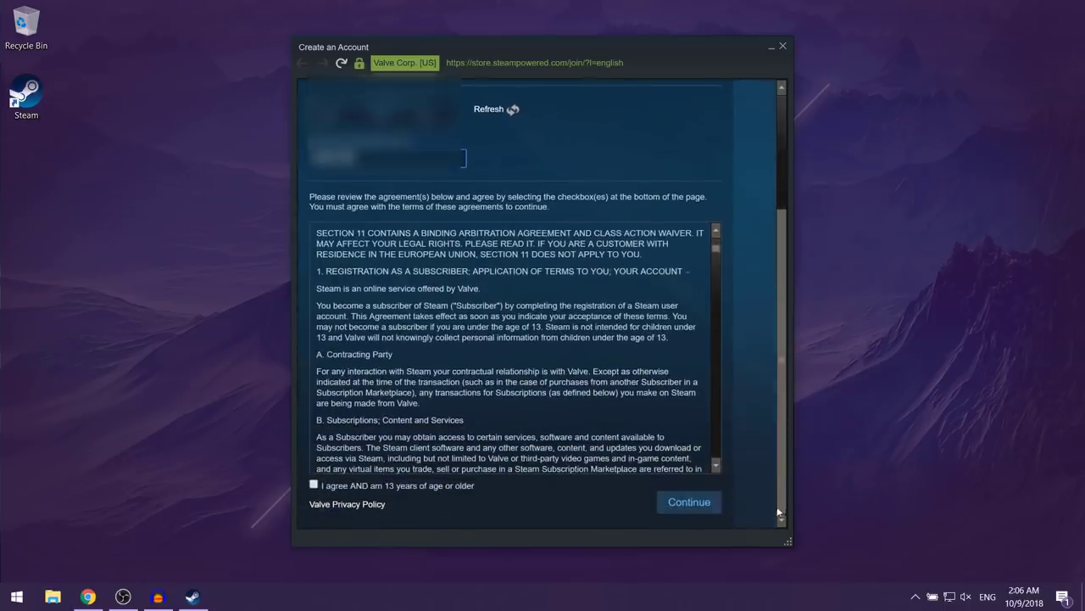
pyautogui.click(314, 486)
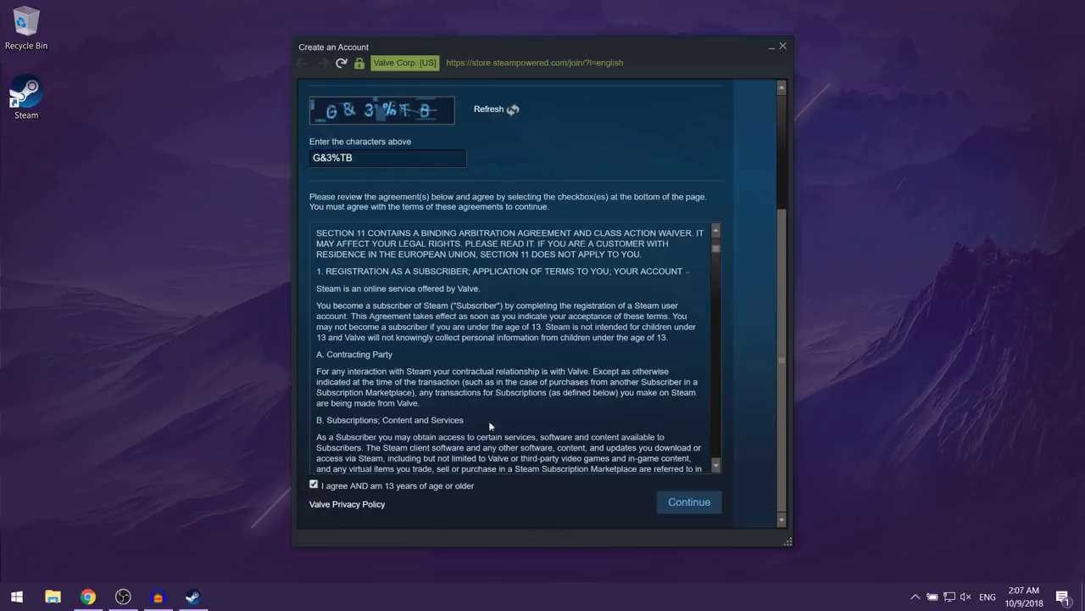
pyautogui.click(690, 502)
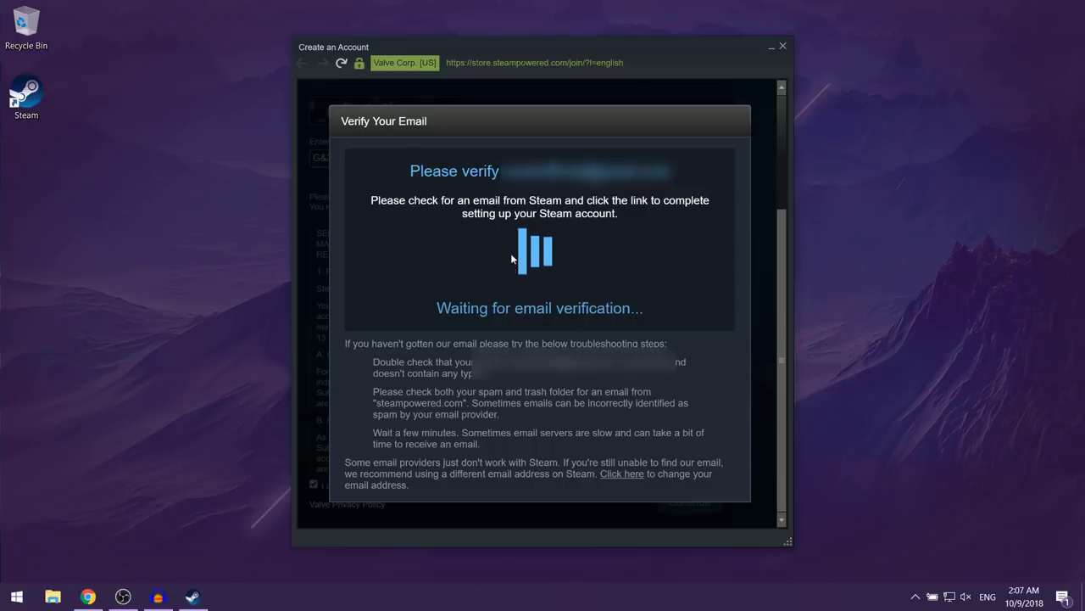
# Step: Open Gmail in a new Chrome tab and sign in with the Google account password
pyautogui.click(88, 596)
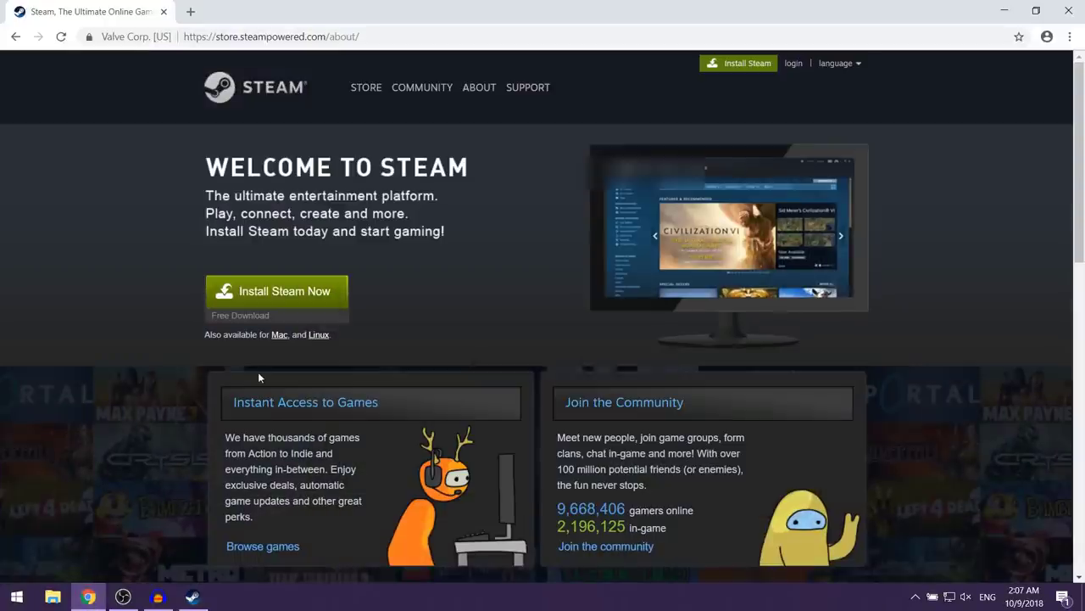
pyautogui.hotkey('ctrl', 't')
pyautogui.write('gmail.co')
pyautogui.press('Return')
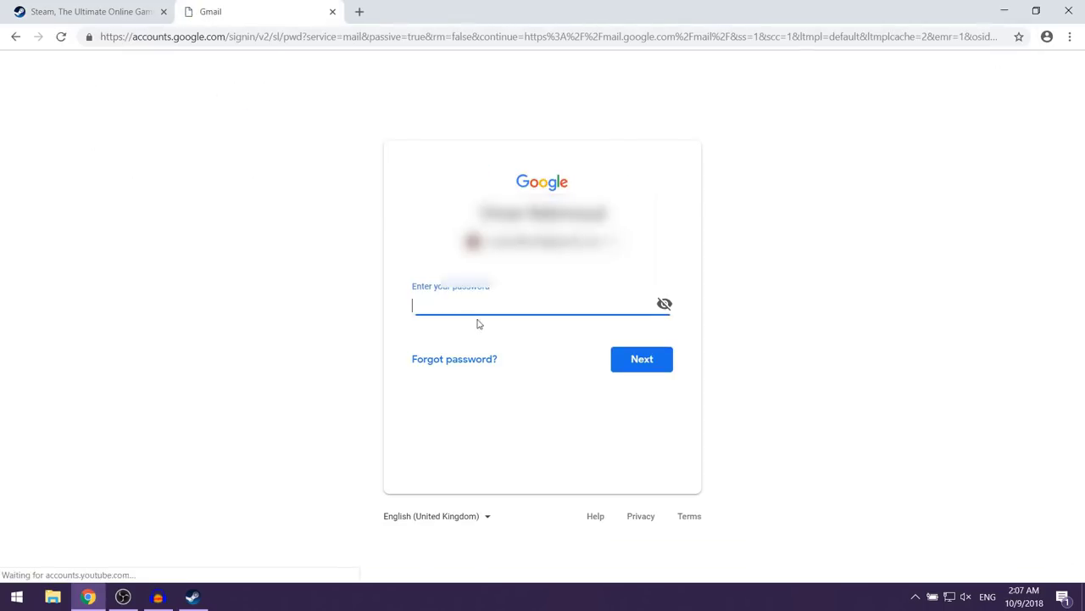
pyautogui.write('••••')
pyautogui.press('Return')
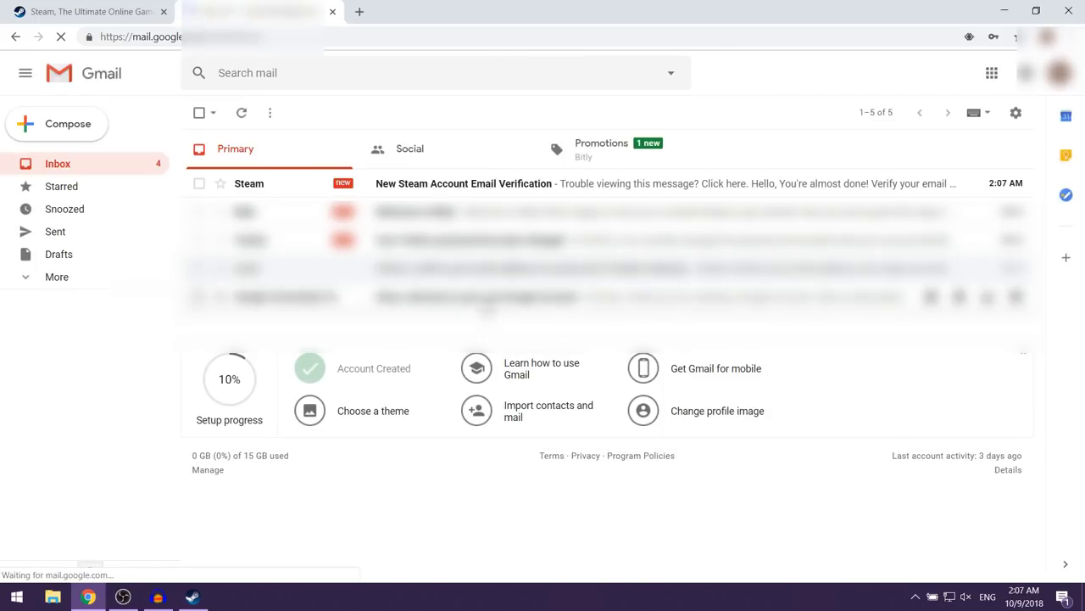
# Step: Open the Steam verification email and follow its link to verify the address
pyautogui.click(475, 186)
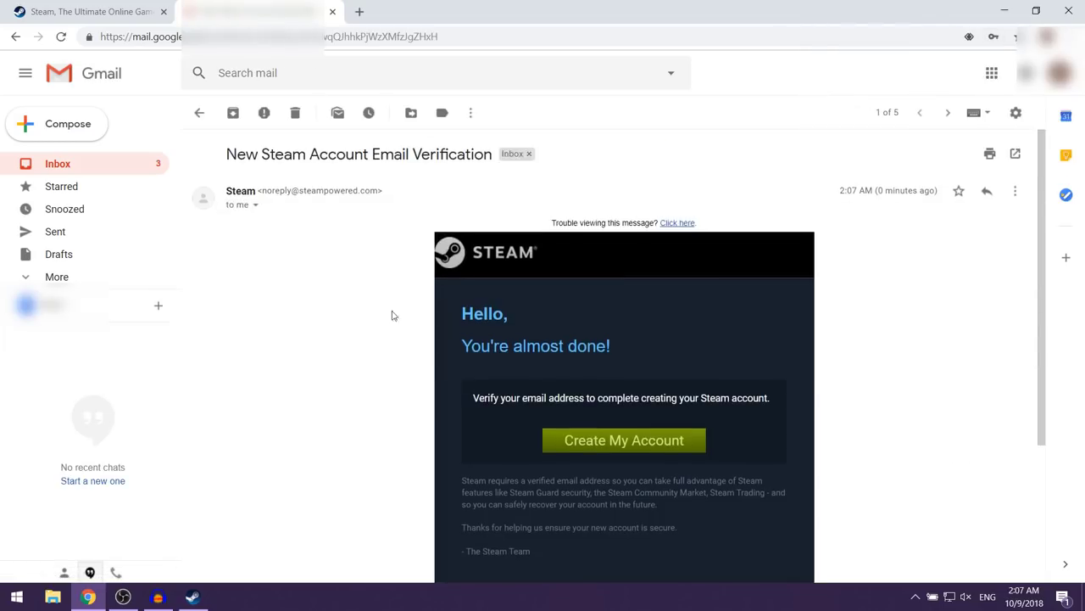
pyautogui.scroll(-1, 404, 368)
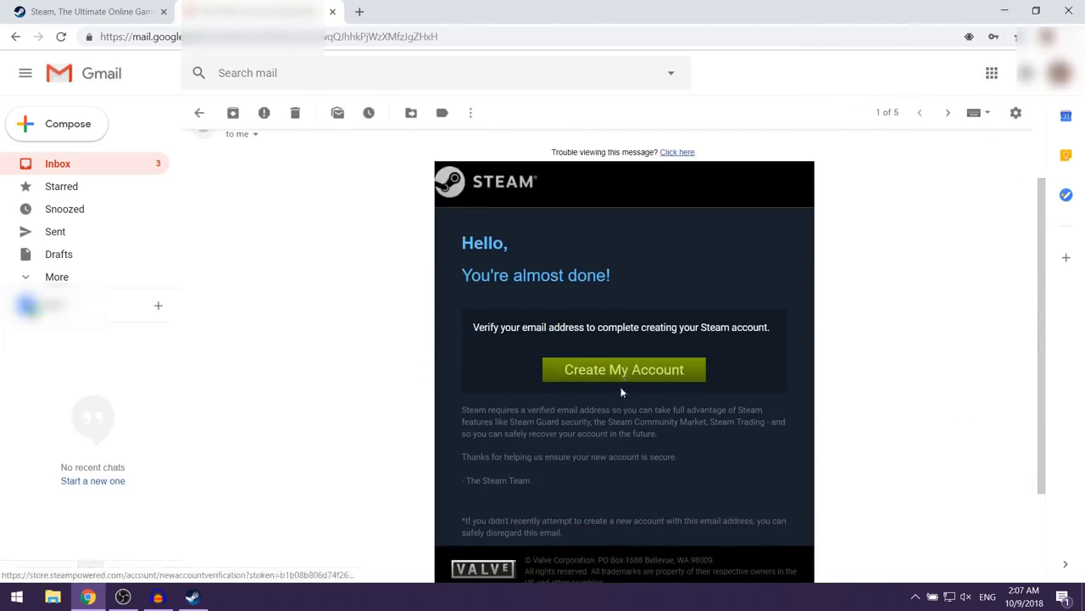
pyautogui.click(632, 373)
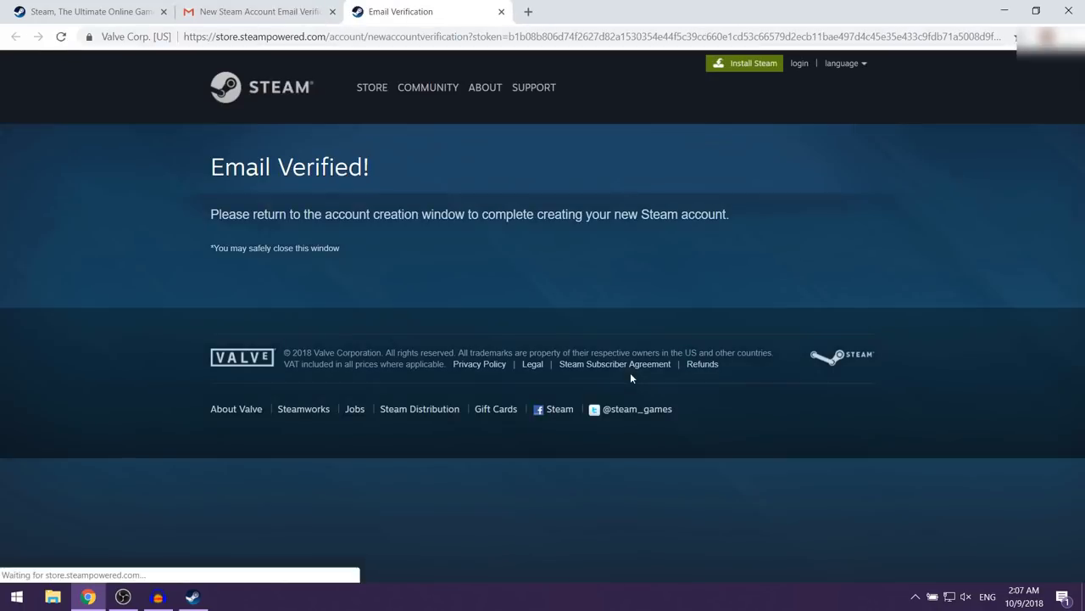
# Step: Enter a password twice, pick a suggested available account name, and complete sign-up
pyautogui.click(1004, 11)
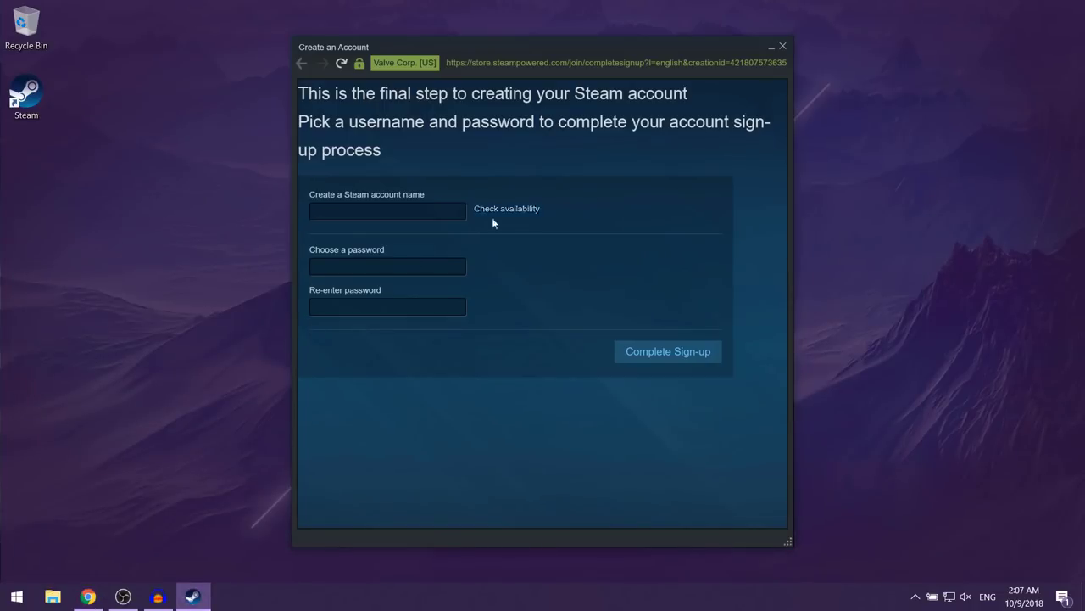
pyautogui.click(402, 209)
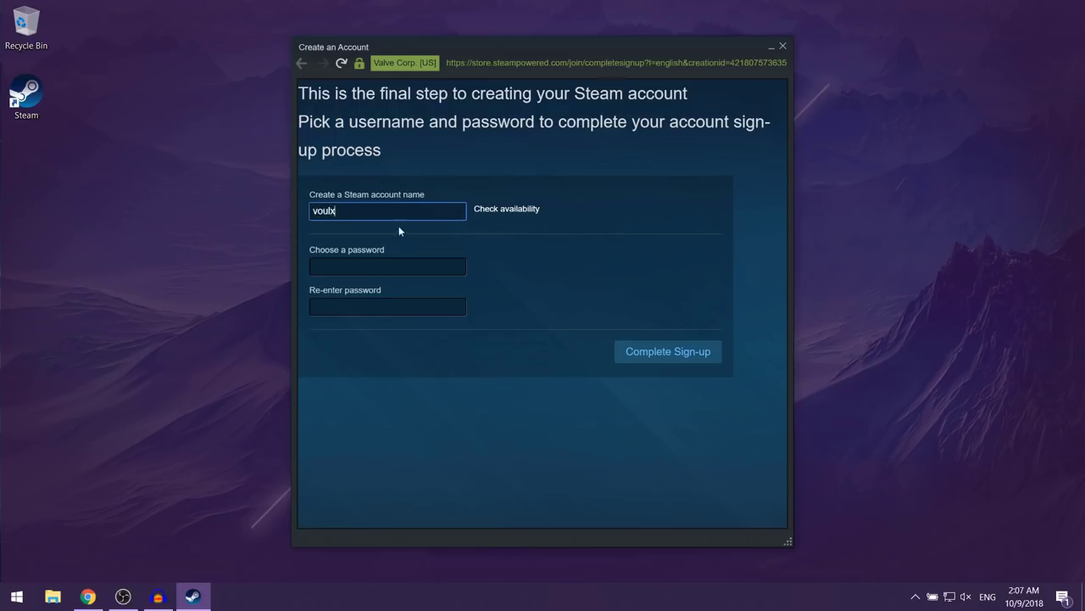
pyautogui.press('Tab')
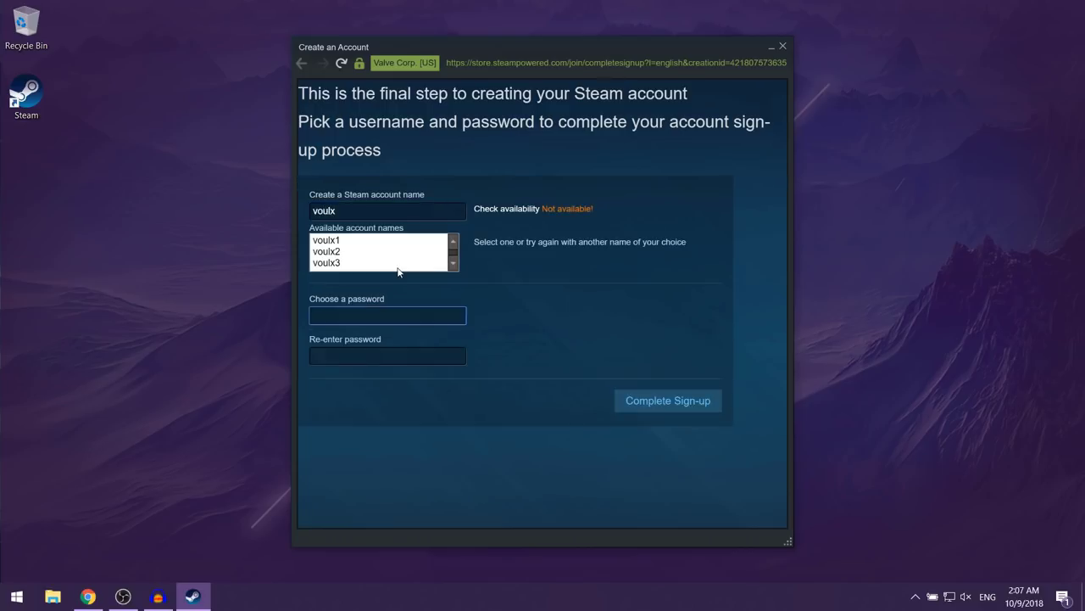
pyautogui.write('•••••••••')
pyautogui.click(411, 356)
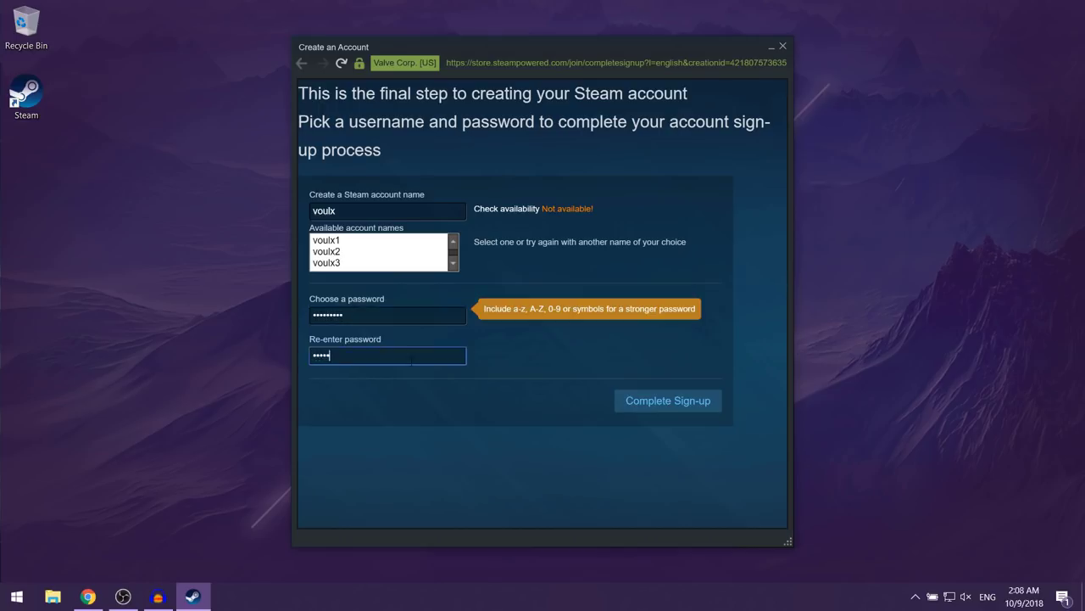
pyautogui.click(335, 243)
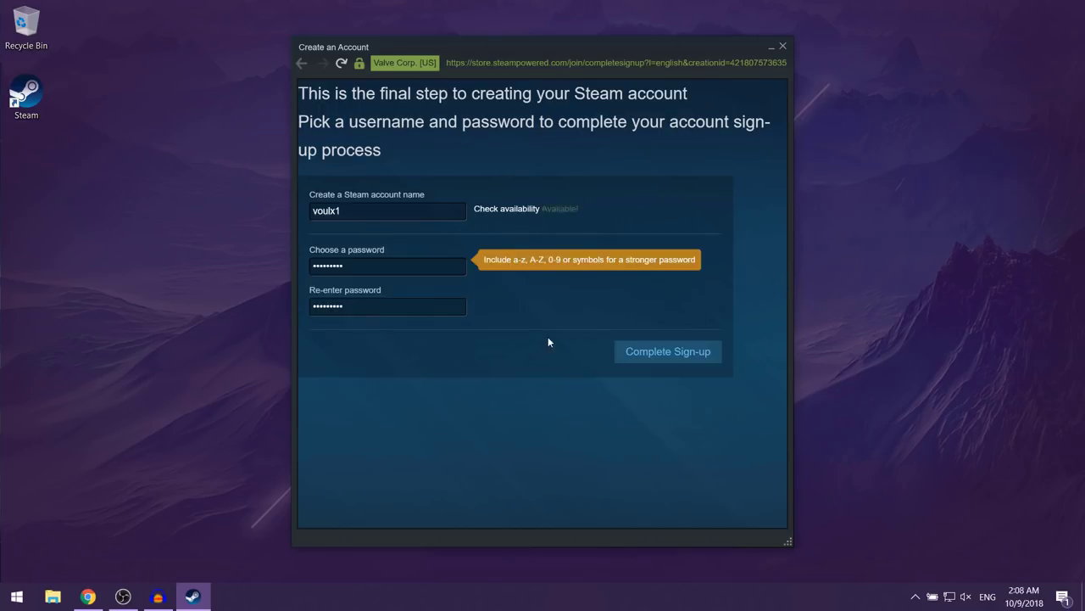
pyautogui.click(655, 360)
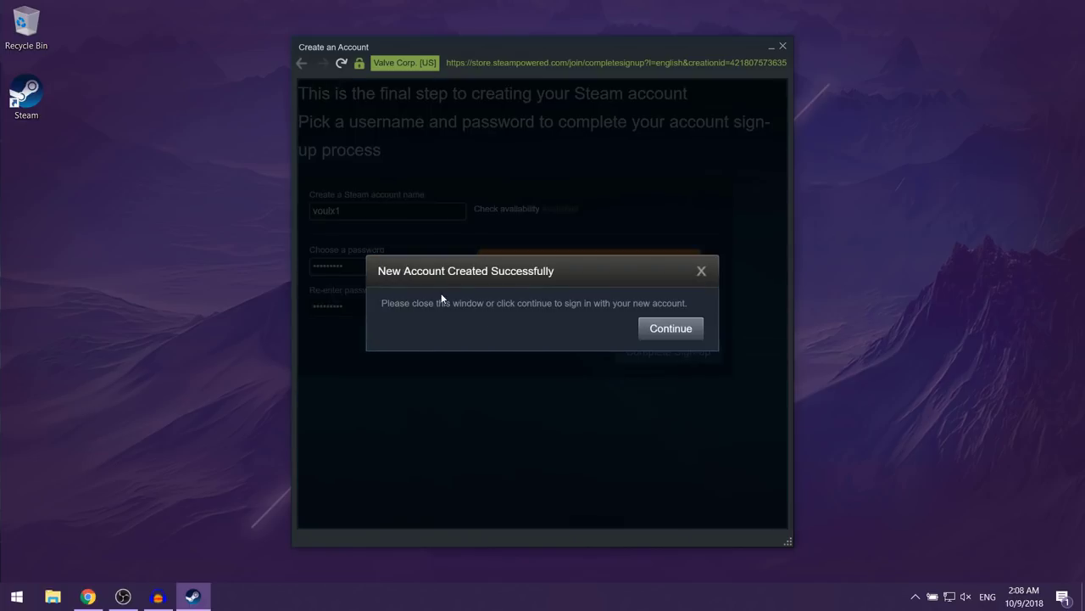
# Step: Log in with the new account name and password, with Remember my password ticked
pyautogui.click(667, 331)
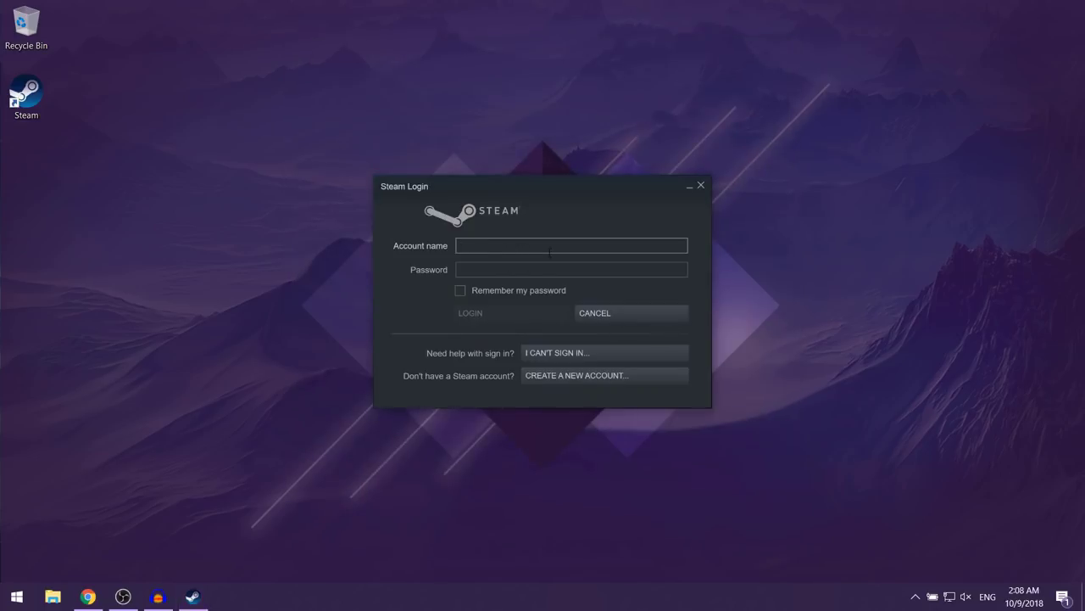
pyautogui.write('voulx1')
pyautogui.click(531, 273)
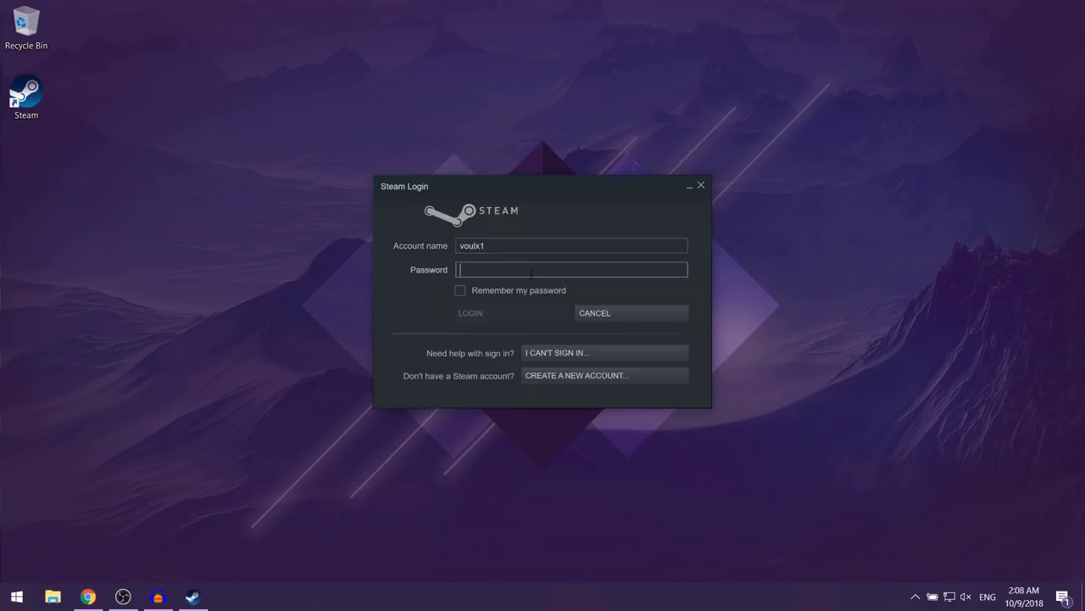
pyautogui.write('••••••')
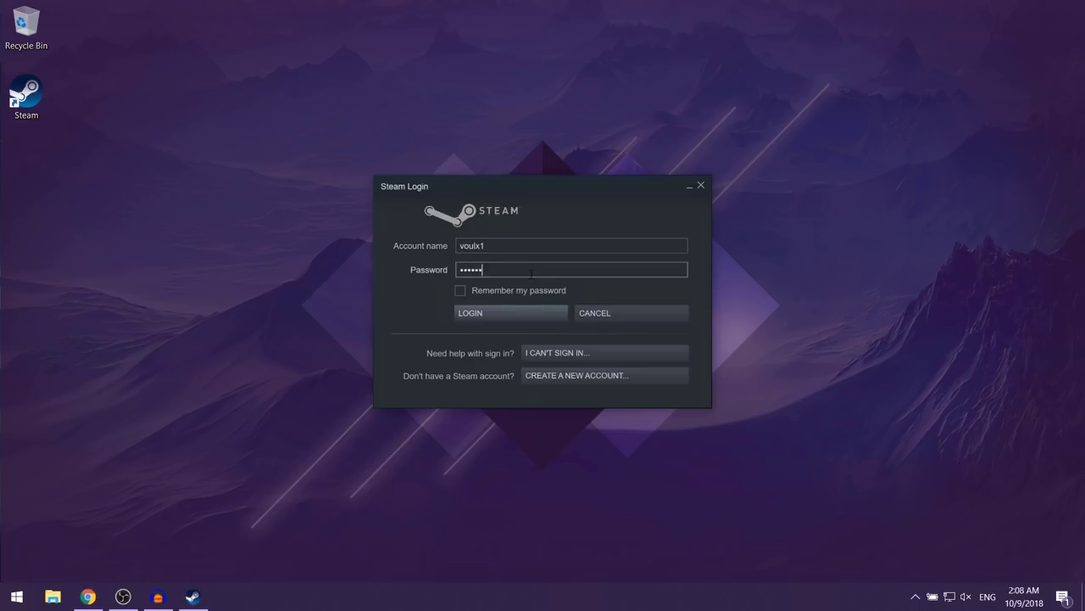
pyautogui.write('•••')
pyautogui.click(458, 290)
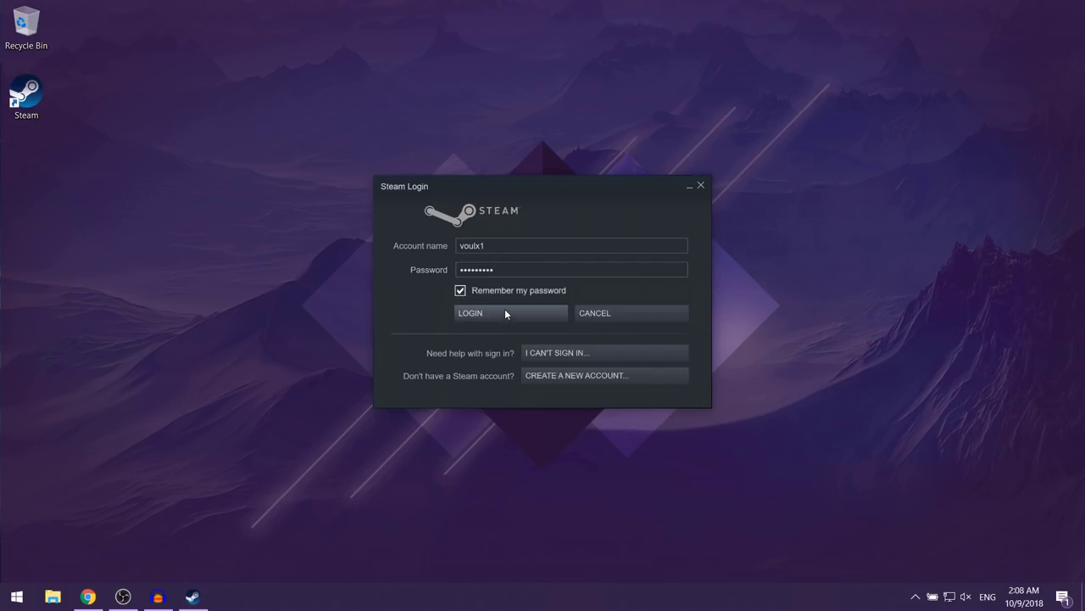
pyautogui.click(505, 314)
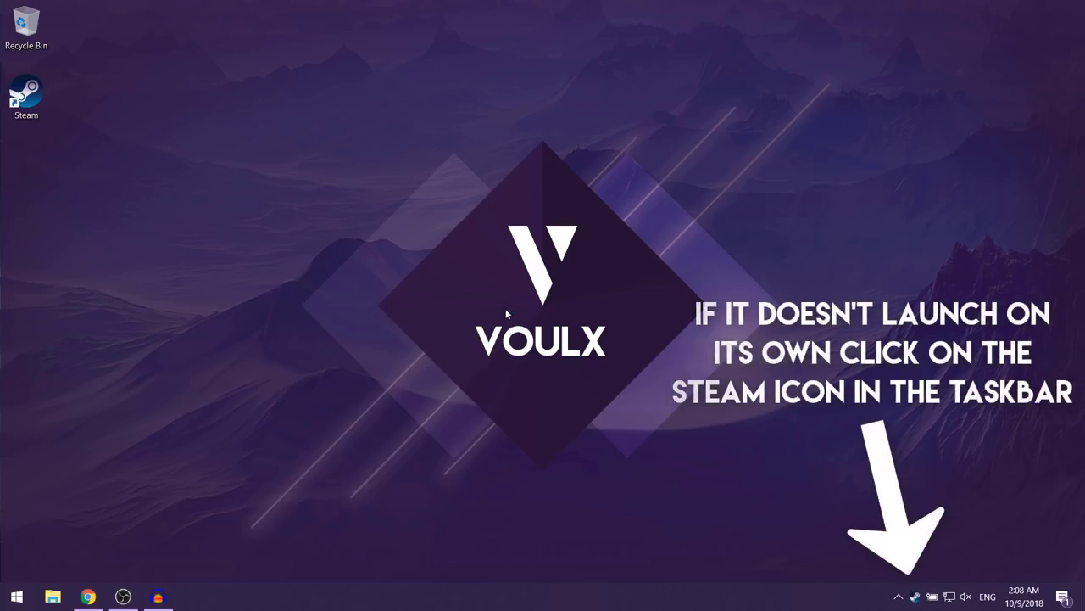
# Step: Open the Steam client, browse Store, Community and the profile, then return to the empty Library
pyautogui.click(916, 599)
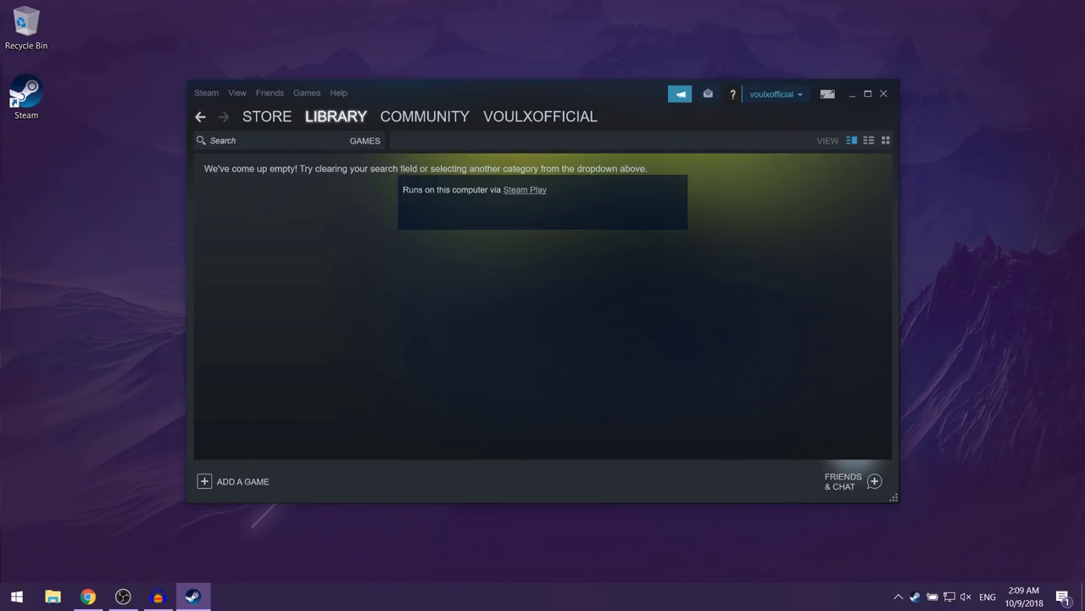
pyautogui.moveTo(348, 119)
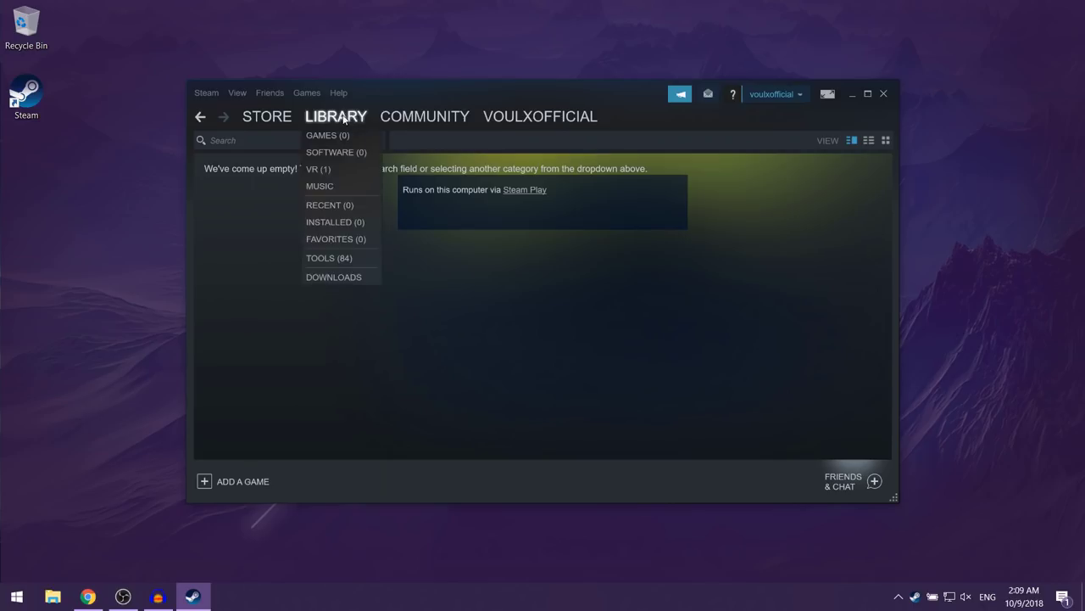
pyautogui.click(272, 116)
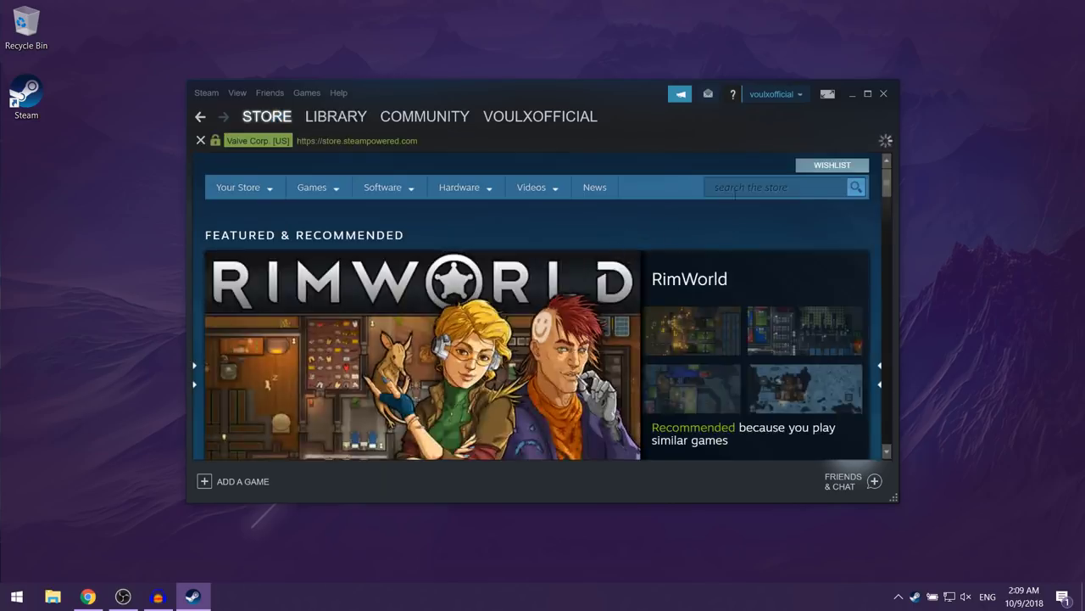
pyautogui.click(340, 118)
pyautogui.click(418, 115)
pyautogui.click(526, 118)
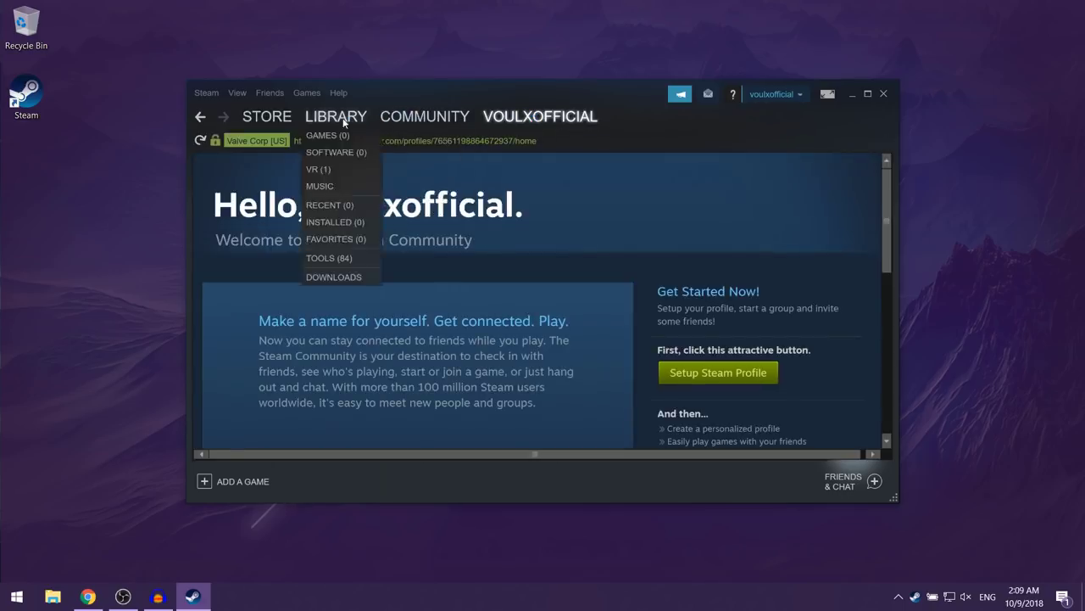
pyautogui.click(339, 117)
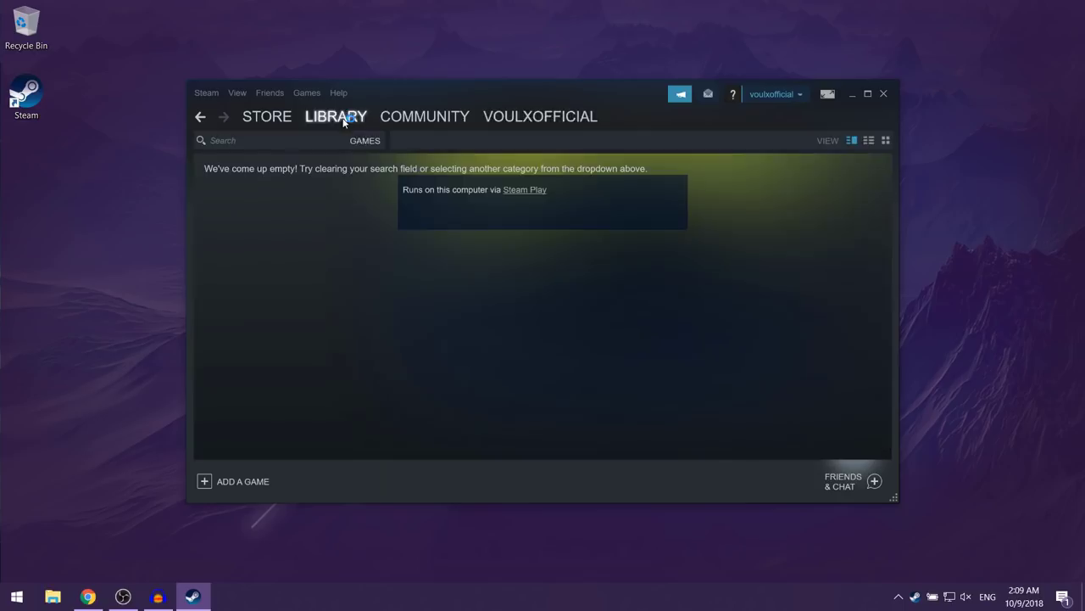